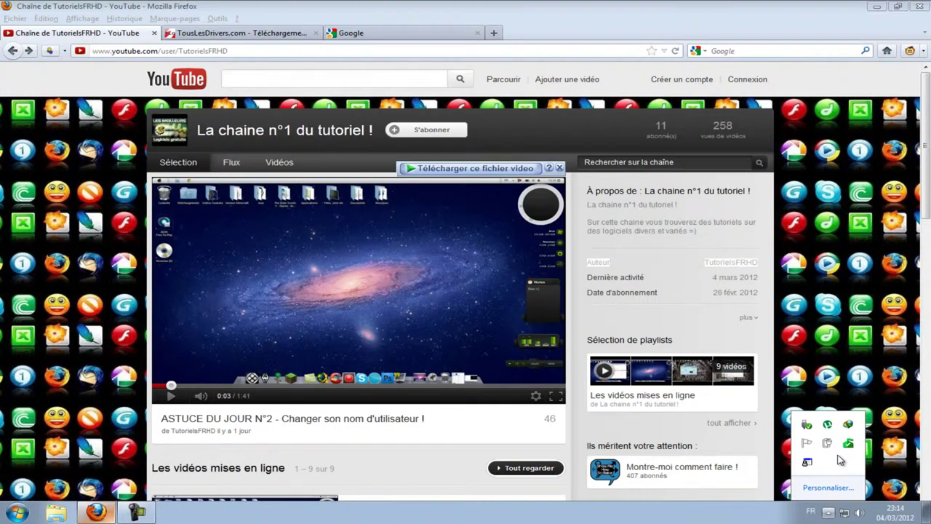
# Step: Launch the system configuration utility by running msconfig, minimizing the browser along the way
pyautogui.click(13, 515)
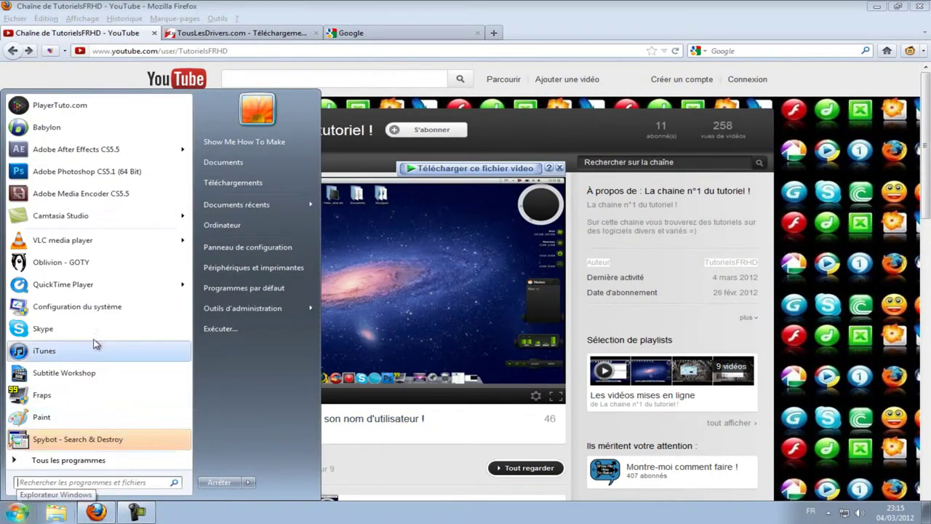
pyautogui.click(76, 462)
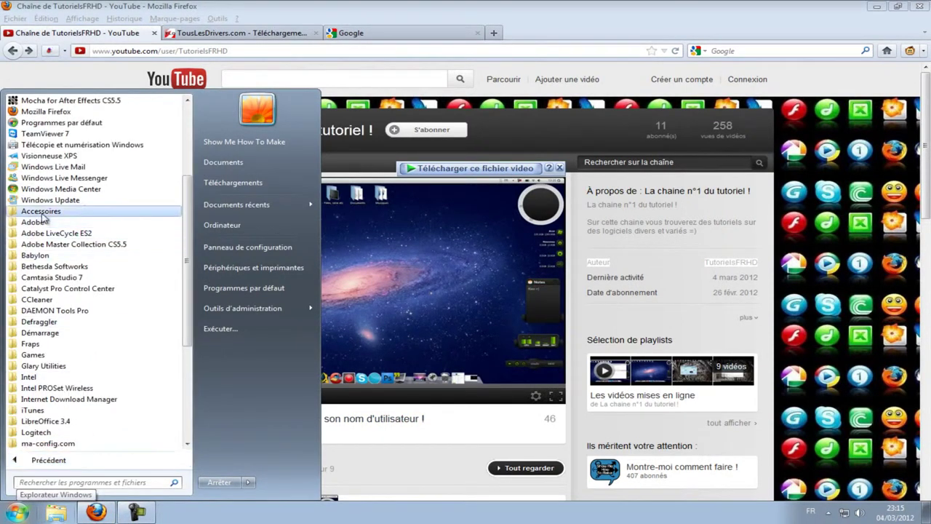
pyautogui.click(42, 213)
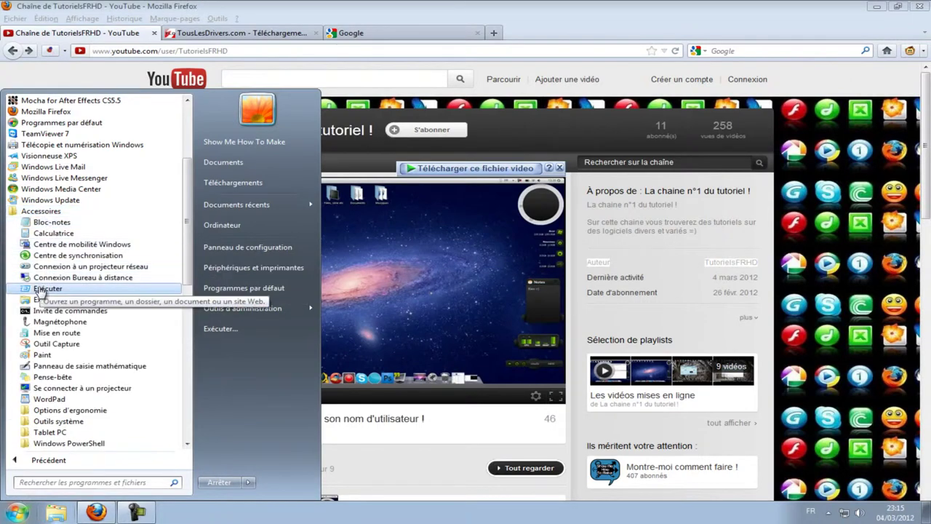
pyautogui.click(41, 290)
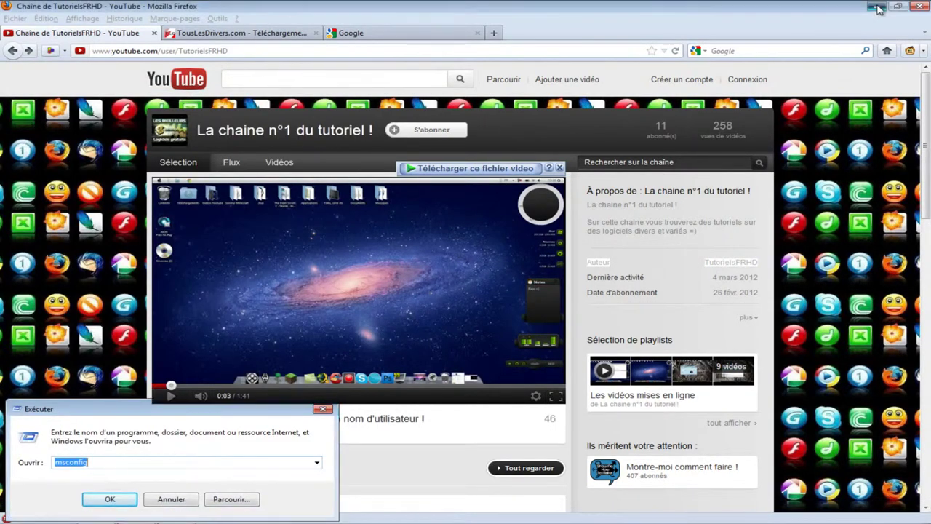
pyautogui.click(877, 8)
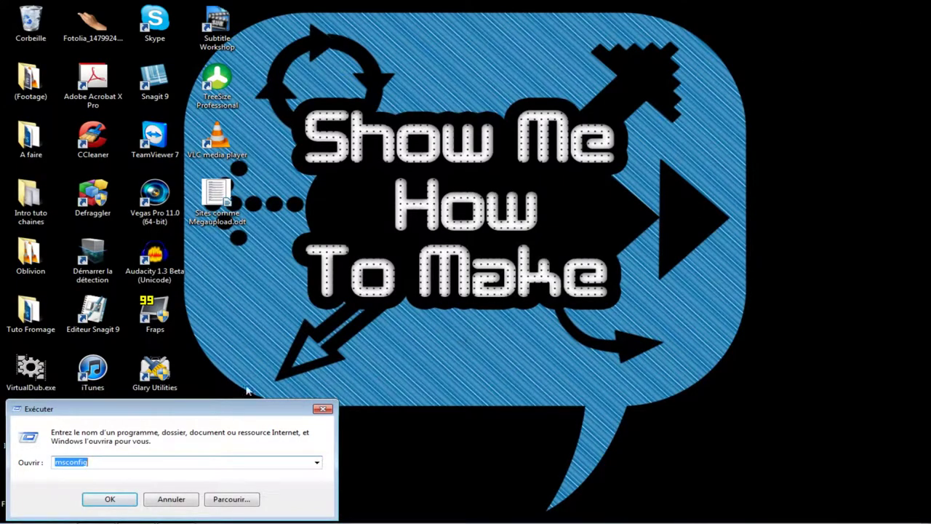
pyautogui.moveTo(218, 408); pyautogui.dragTo(561, 155)
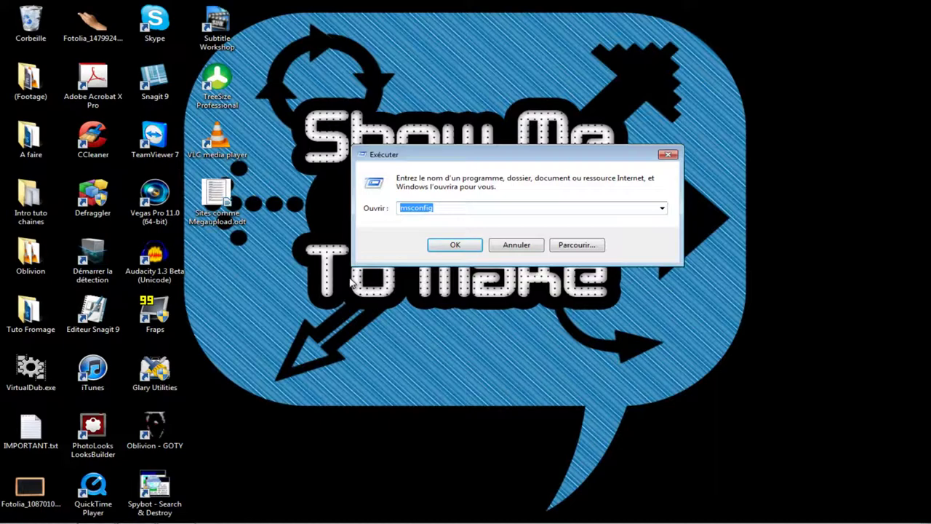
pyautogui.click(464, 251)
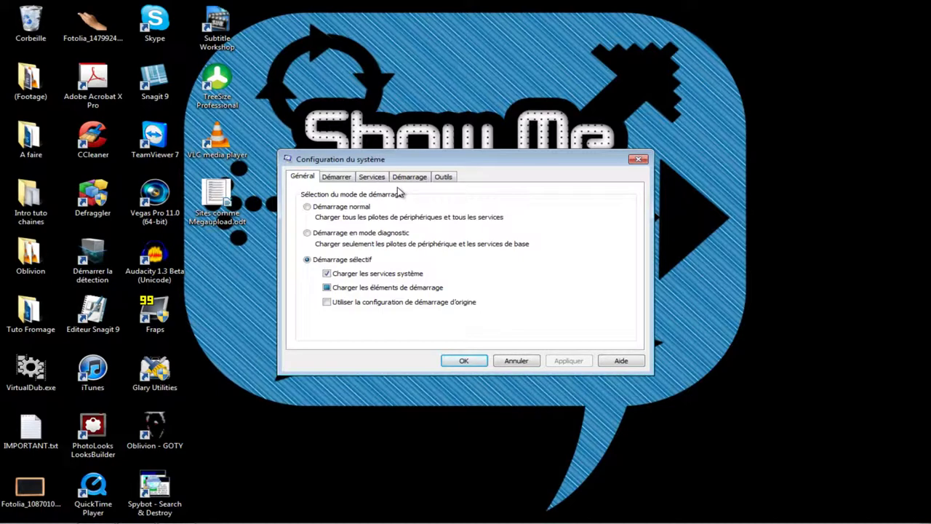
# Step: View the startup items, and hide all Microsoft services in the list of services
pyautogui.click(407, 179)
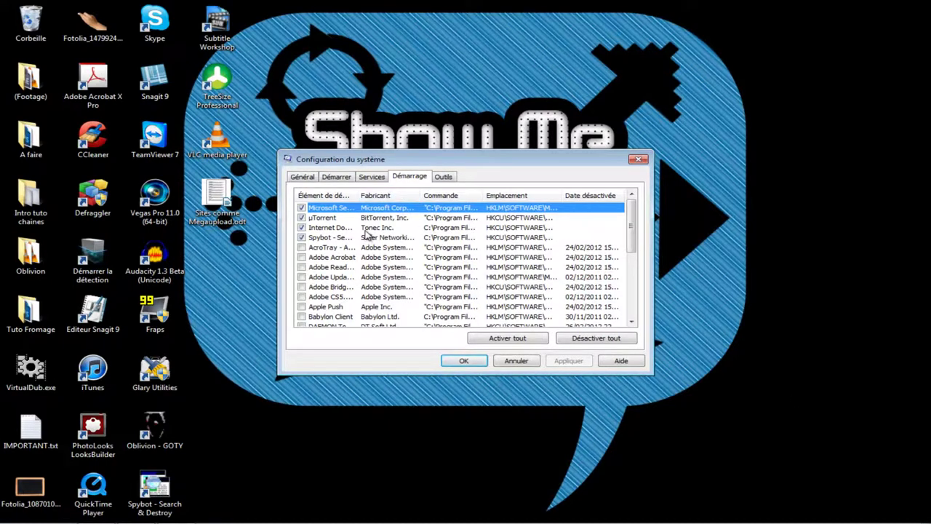
pyautogui.click(371, 179)
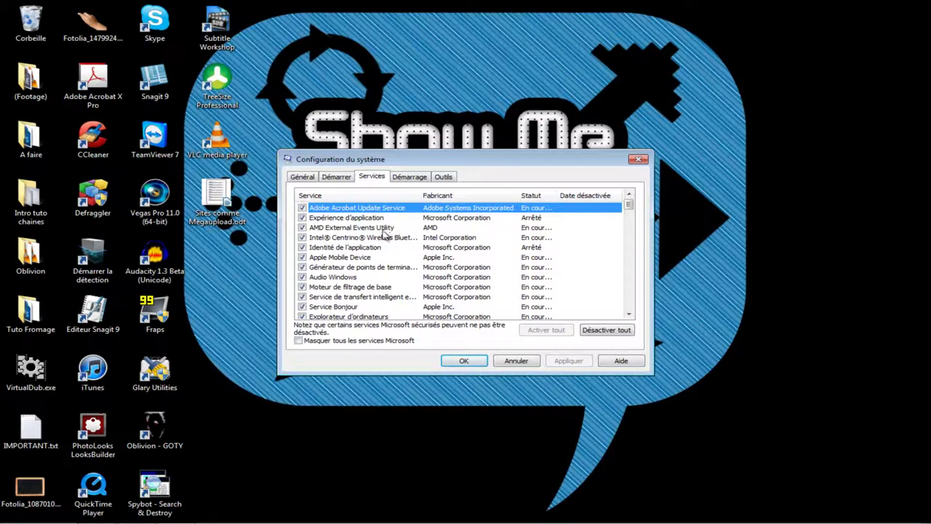
pyautogui.click(298, 342)
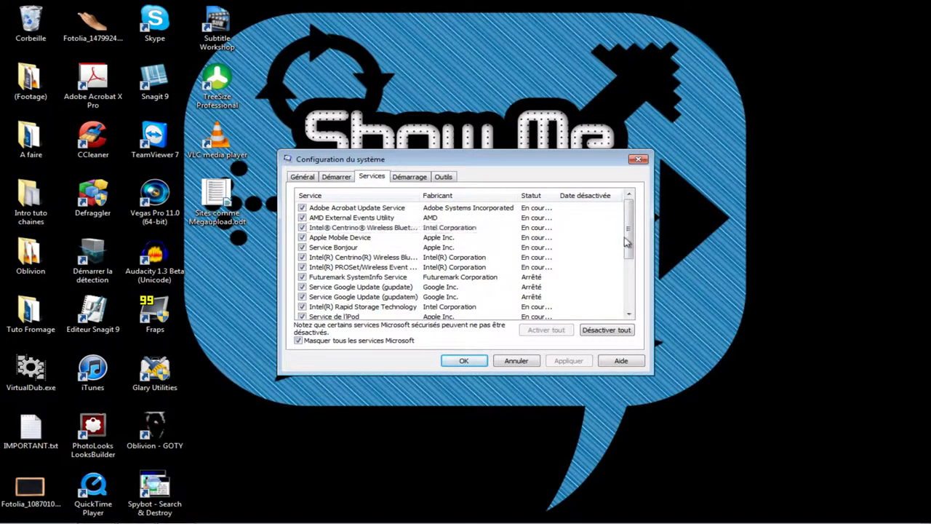
# Step: Disable the Adobe Acrobat Update Service, Apple Mobile Device and Service Bonjour services
pyautogui.moveTo(630, 229)
pyautogui.mouseDown()
pyautogui.moveTo(638, 276)
pyautogui.moveTo(637, 224)
pyautogui.mouseUp()
pyautogui.click(333, 210)
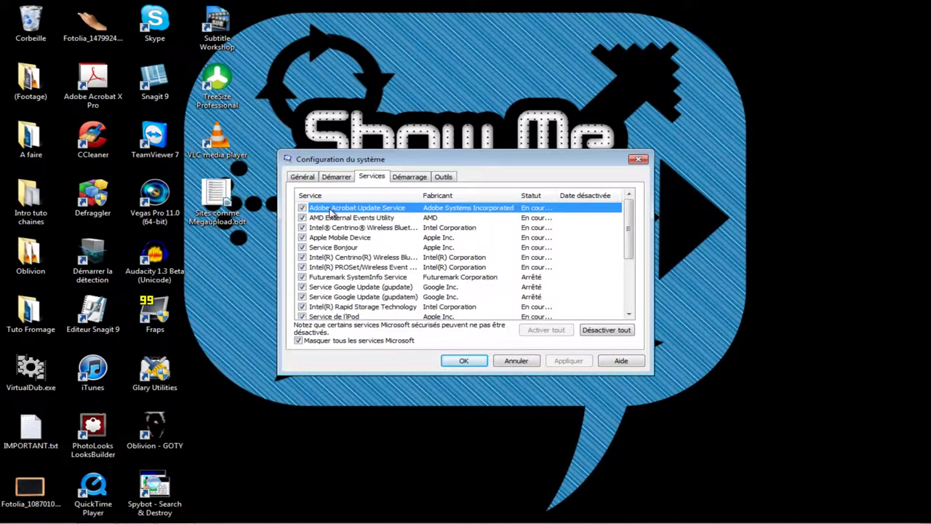
pyautogui.click(302, 208)
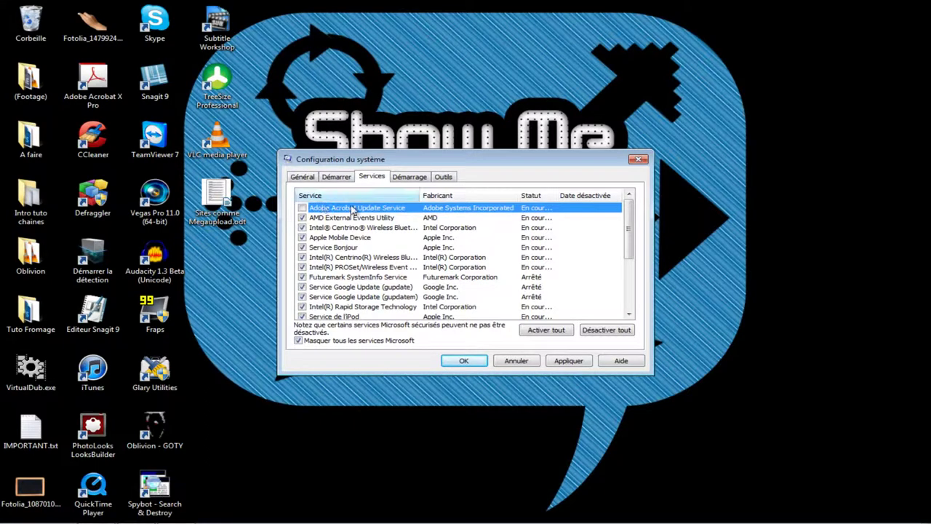
pyautogui.click(354, 239)
pyautogui.click(302, 238)
pyautogui.click(302, 248)
# Step: Disable both Google Update services (gupdate and gupdatem) and Service de l'iPod
pyautogui.scroll(-2, 638, 235)
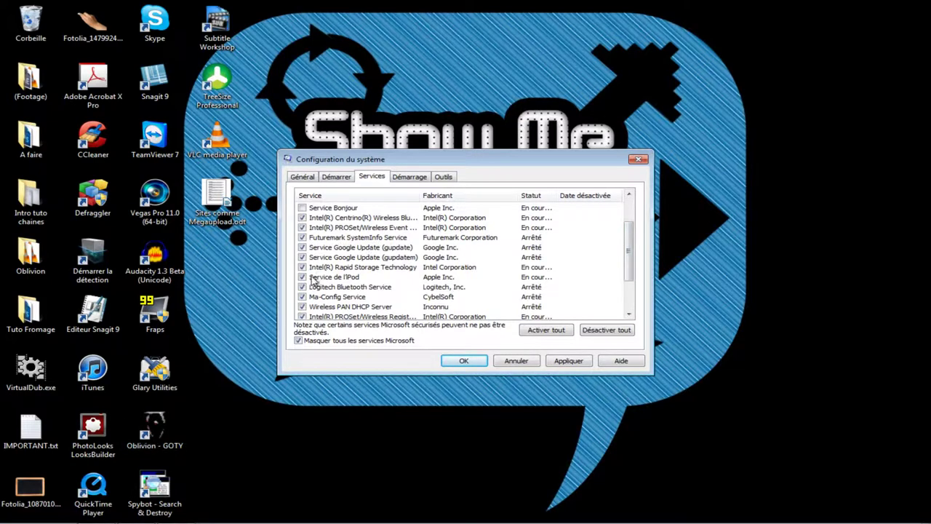
pyautogui.click(303, 248)
pyautogui.click(303, 259)
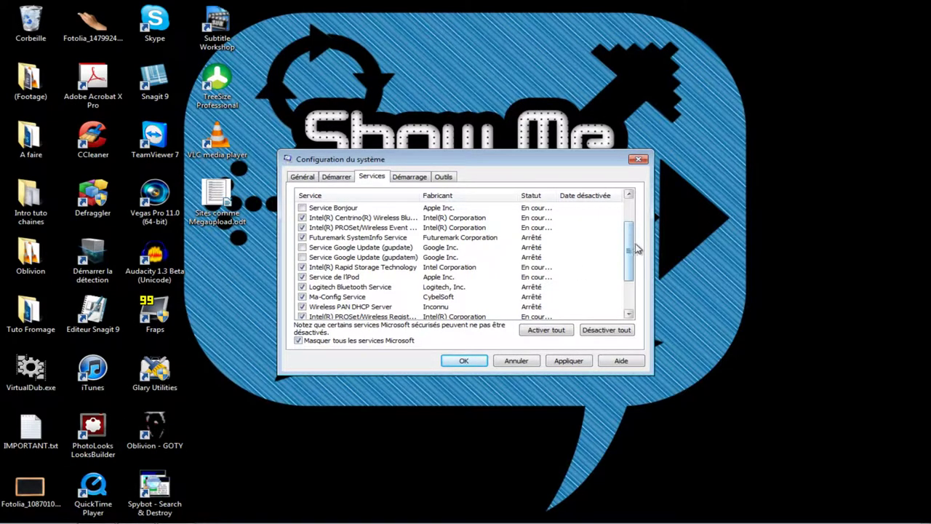
pyautogui.click(303, 277)
# Step: Disable the Ma-Config Service and TeamViewer 7 services, leaving Logitech Bluetooth Service enabled
pyautogui.moveTo(629, 251); pyautogui.dragTo(637, 271)
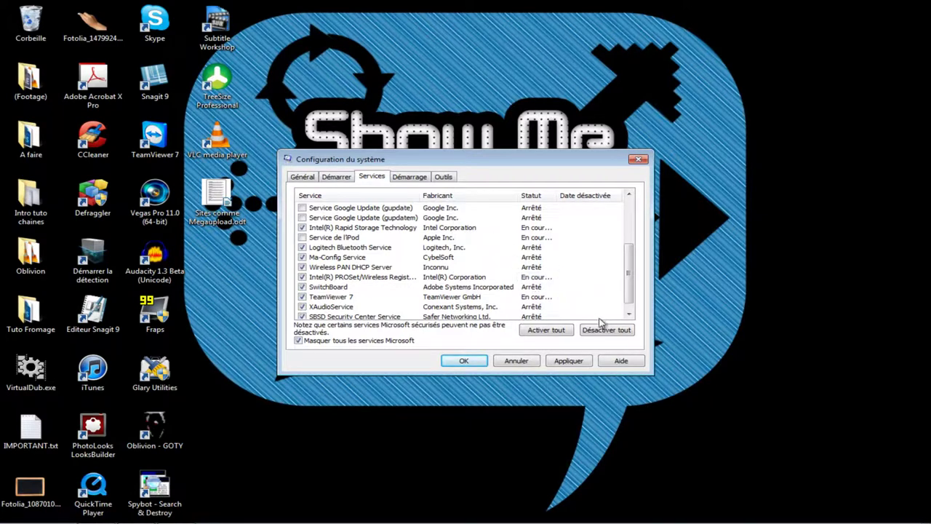
pyautogui.moveTo(627, 288); pyautogui.dragTo(622, 272)
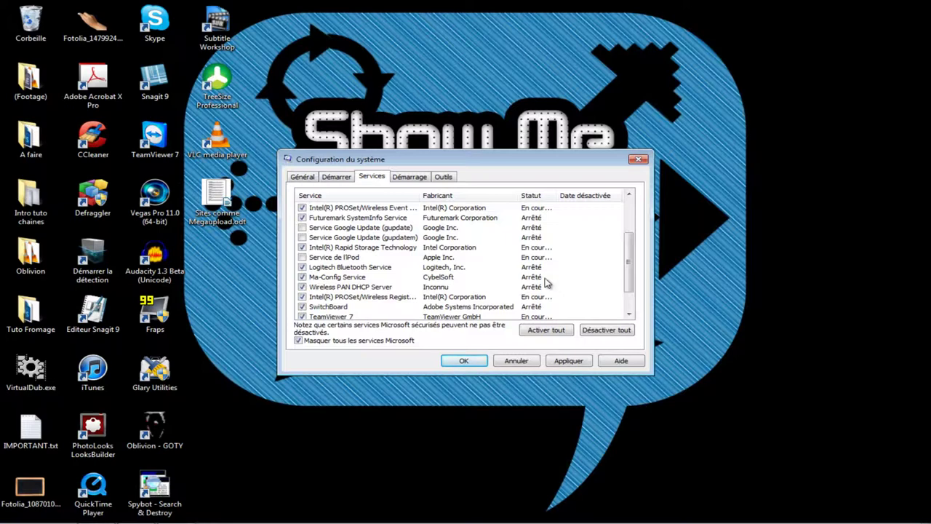
pyautogui.click(351, 267)
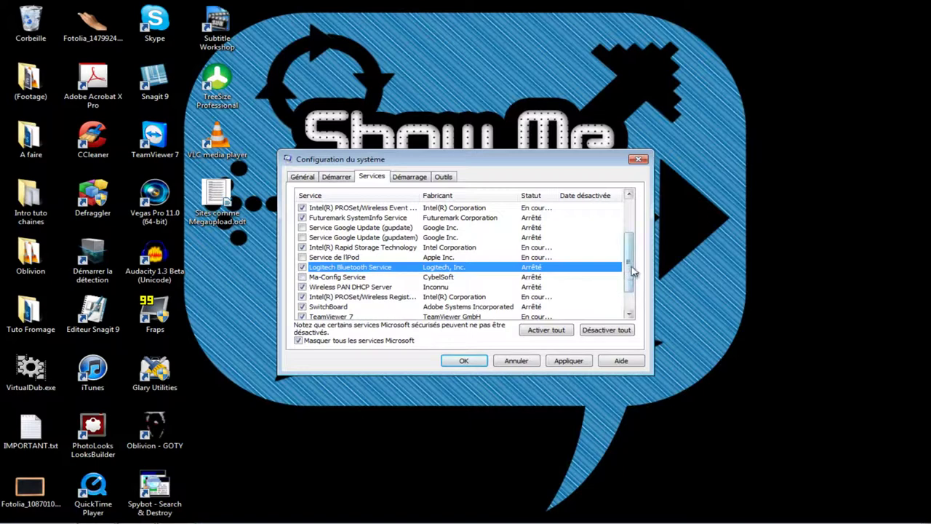
pyautogui.scroll(-1, 632, 271)
pyautogui.click(303, 287)
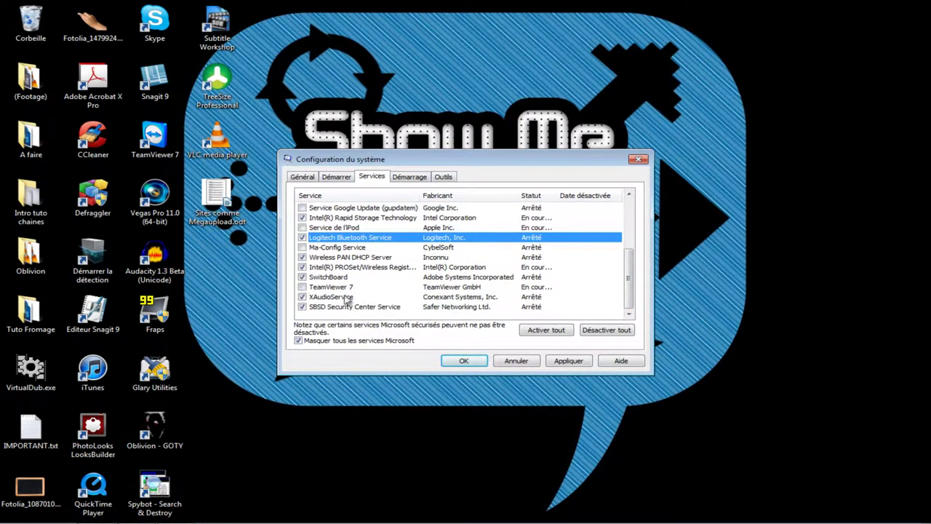
# Step: Apply the service changes and quit the system configuration without restarting the computer
pyautogui.click(580, 363)
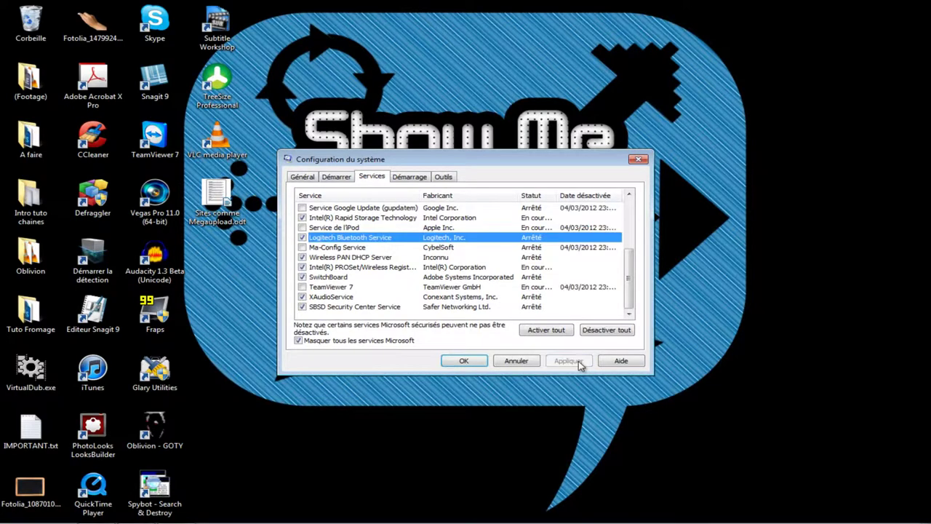
pyautogui.click(463, 361)
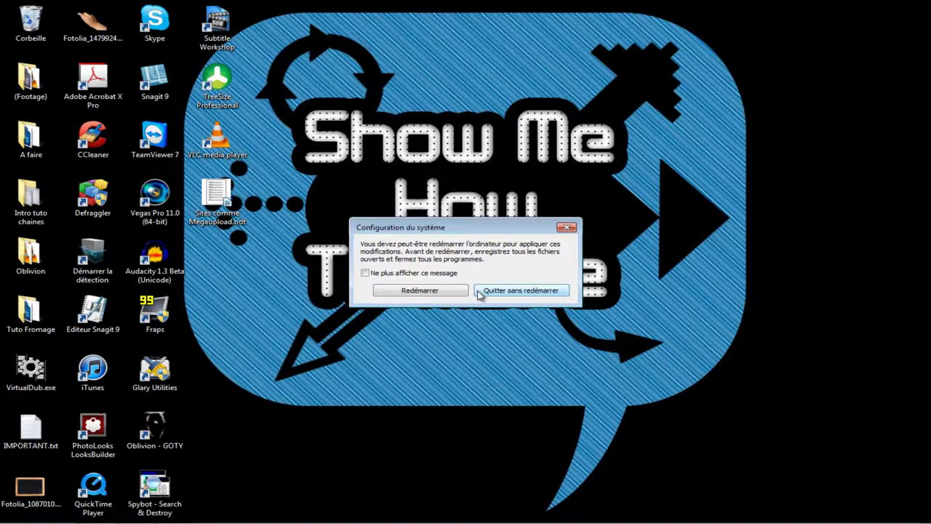
pyautogui.click(534, 294)
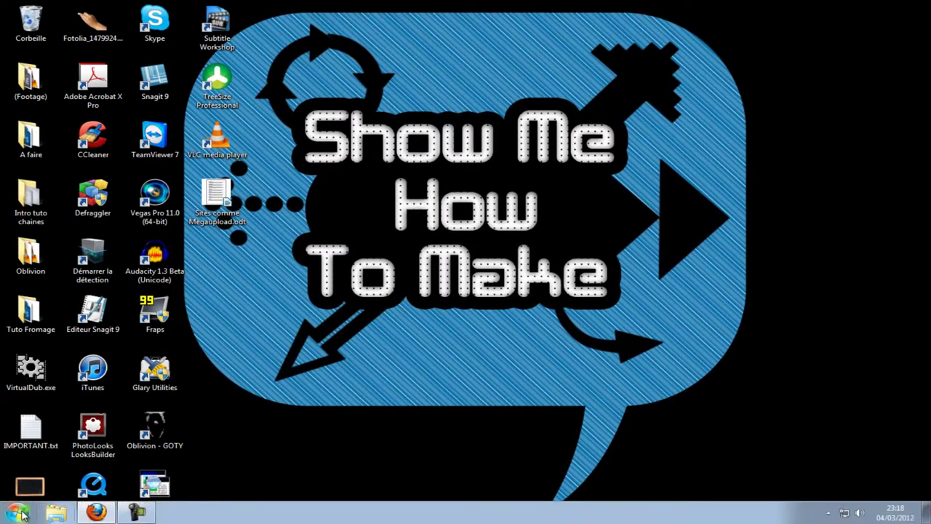
# Step: Open the performance options from the computer's advanced system settings and move the dialog clear of the system properties
pyautogui.click(16, 513)
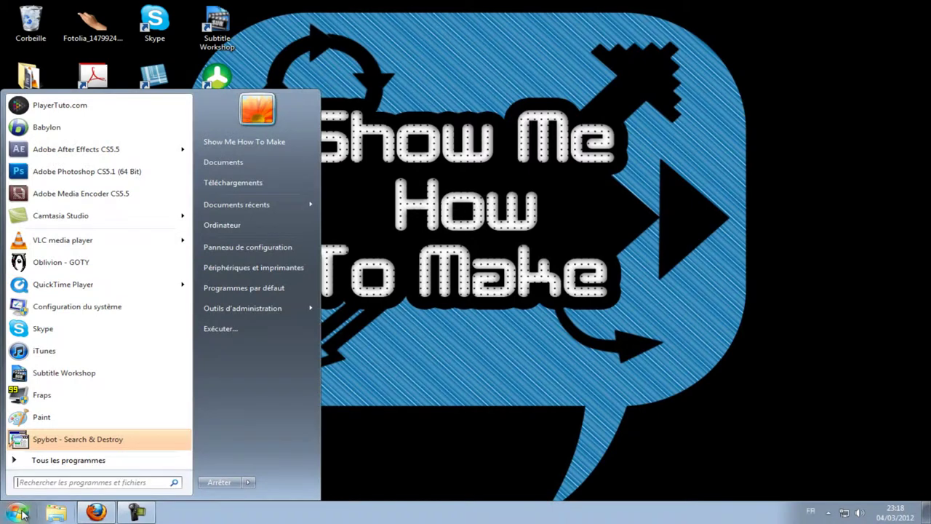
pyautogui.rightClick(236, 226)
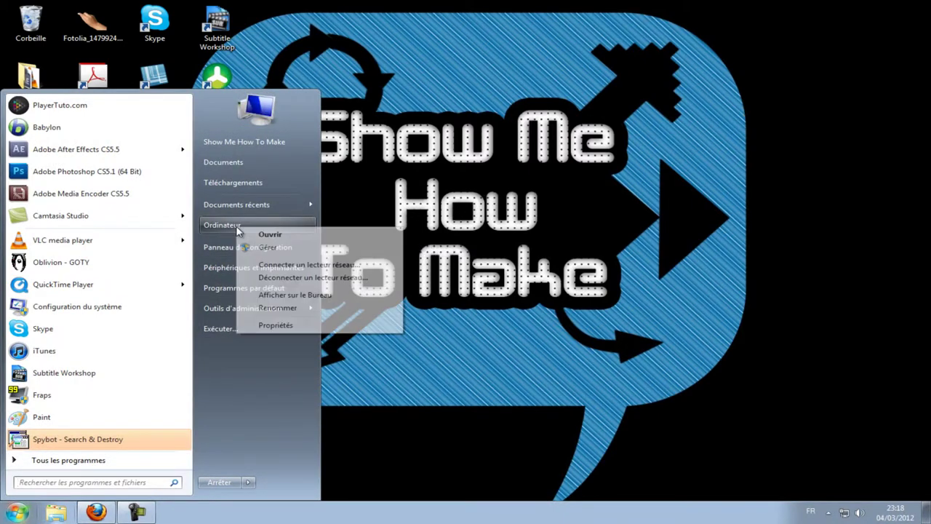
pyautogui.click(303, 325)
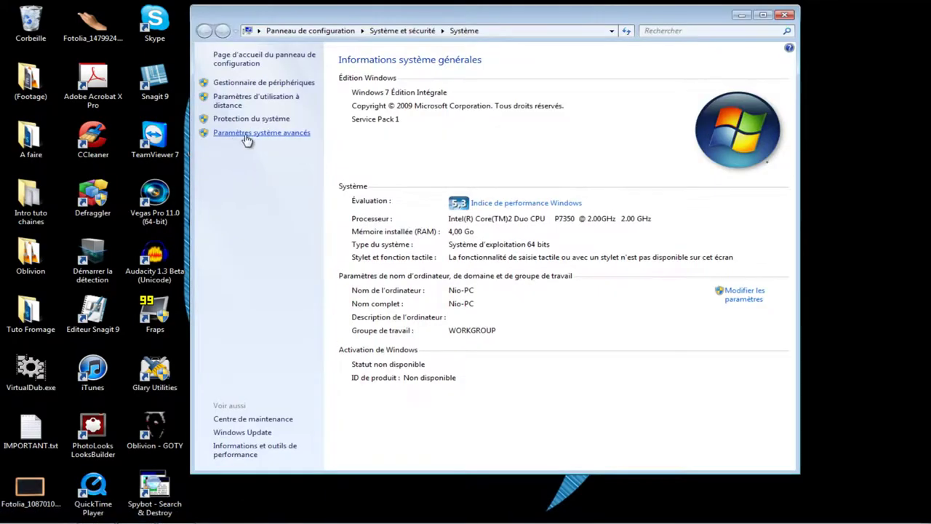
pyautogui.click(253, 136)
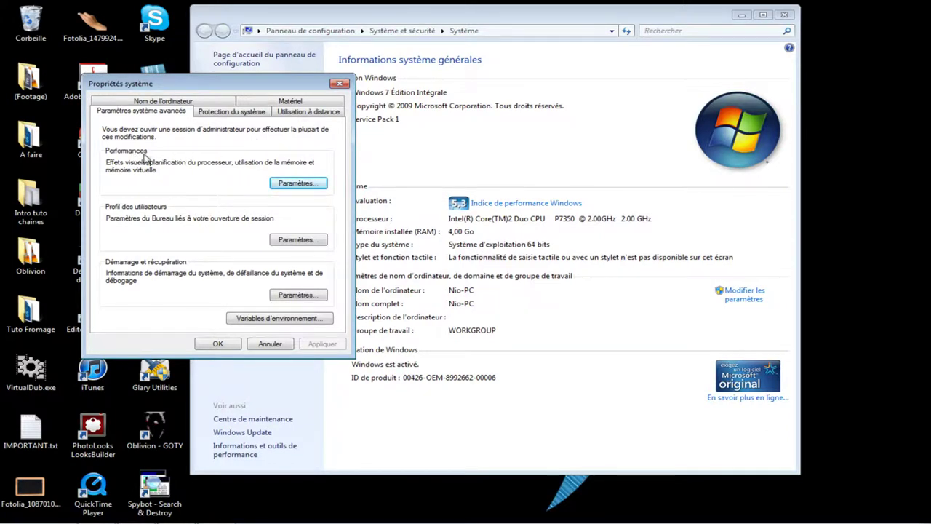
pyautogui.click(298, 183)
pyautogui.moveTo(294, 141); pyautogui.dragTo(457, 110)
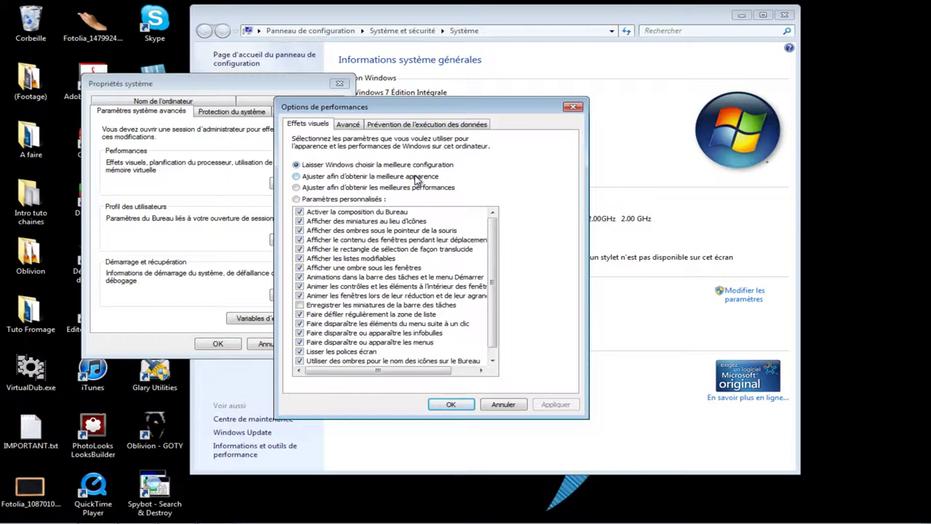
# Step: Apply the visual effects option "Ajuster afin d'obtenir les meilleures performances", close the system properties and minimize the system window
pyautogui.click(375, 190)
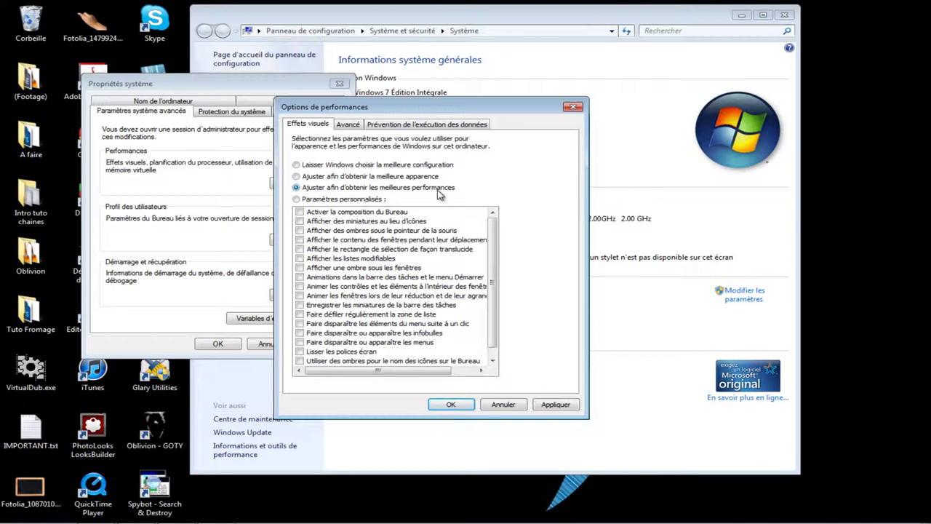
pyautogui.click(553, 404)
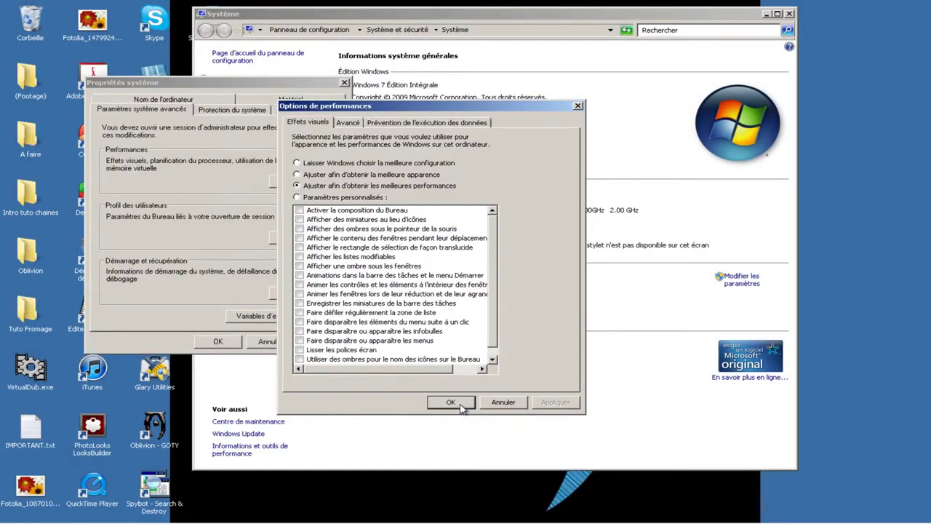
pyautogui.click(458, 406)
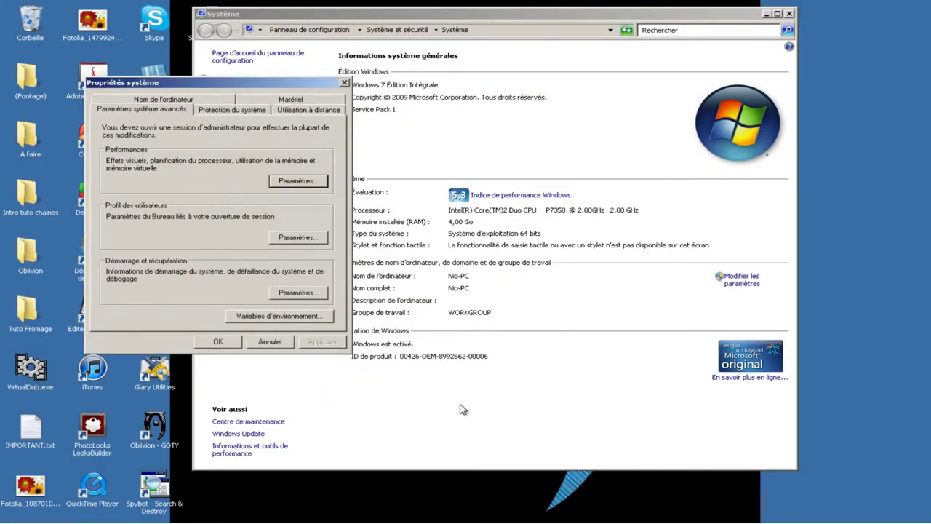
pyautogui.click(345, 82)
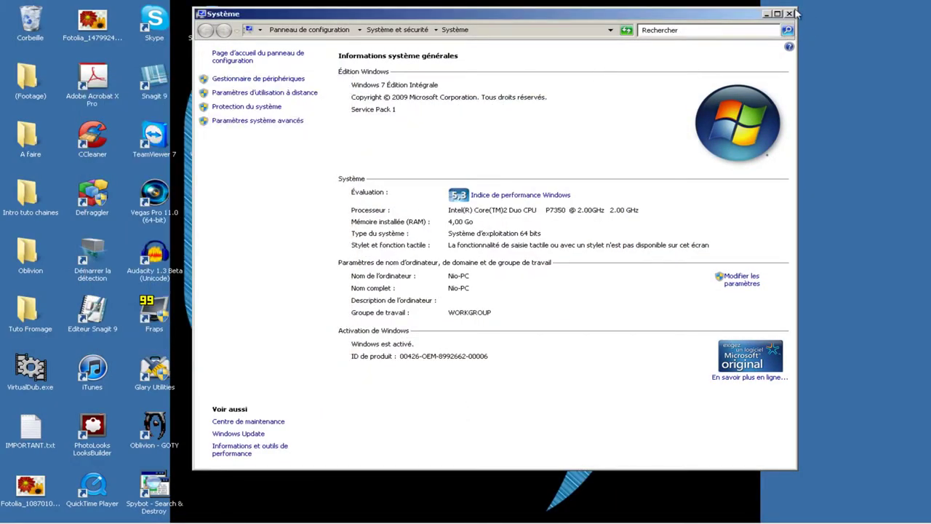
pyautogui.click(767, 14)
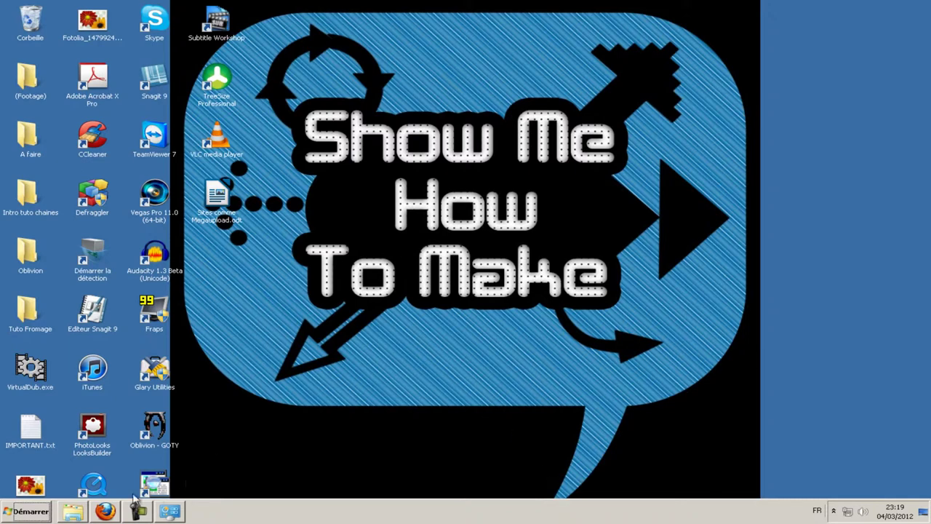
# Step: Reopen the performance options and apply "Laisser Windows choisir la meilleure configuration" for the visual effects
pyautogui.click(175, 511)
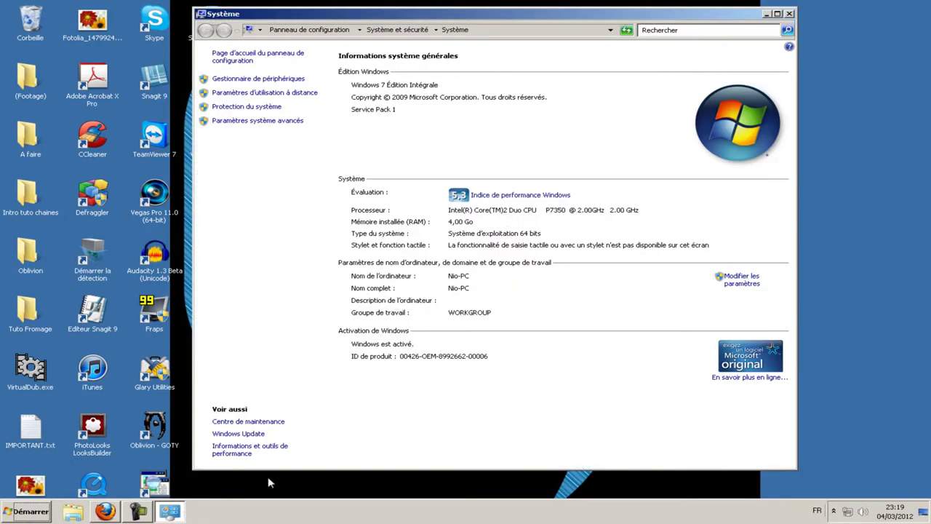
pyautogui.click(280, 125)
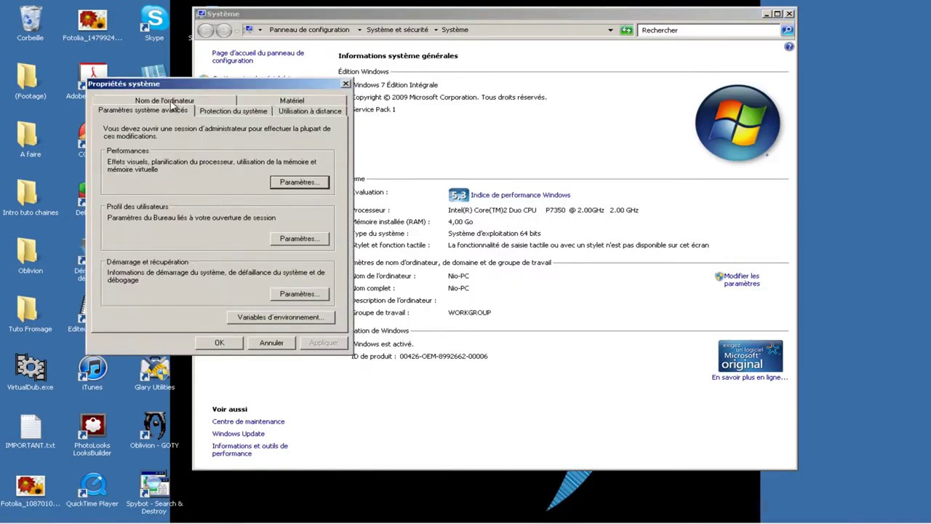
pyautogui.click(300, 183)
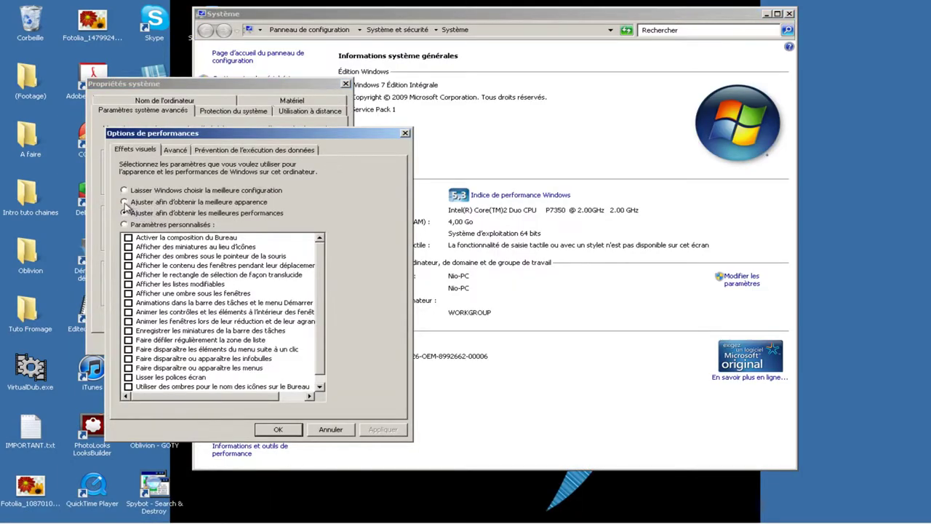
pyautogui.click(124, 190)
pyautogui.click(387, 431)
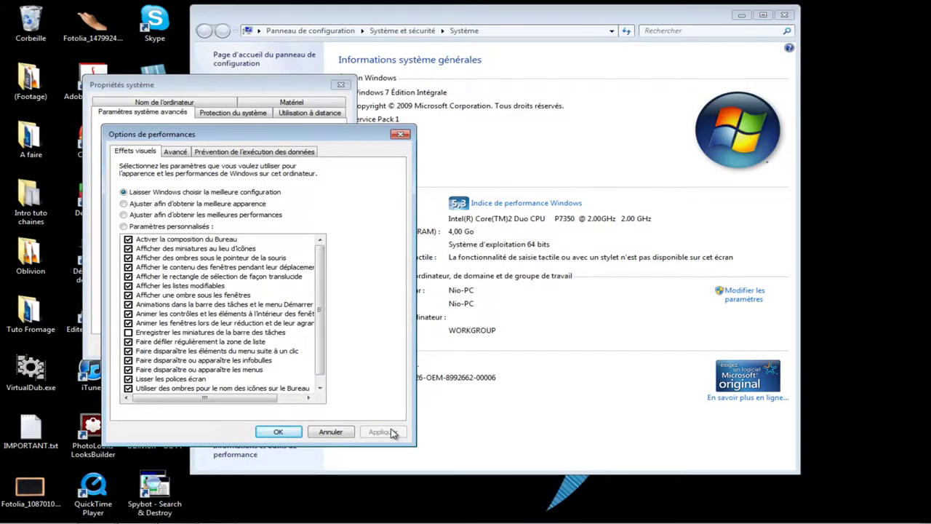
# Step: Close the performance options, the system properties and the system information window to return to the desktop
pyautogui.click(278, 431)
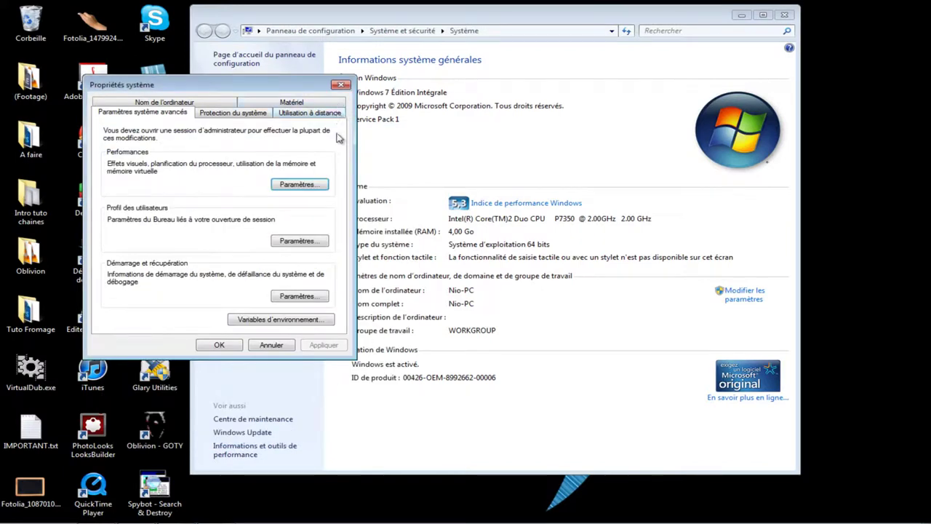
pyautogui.click(253, 344)
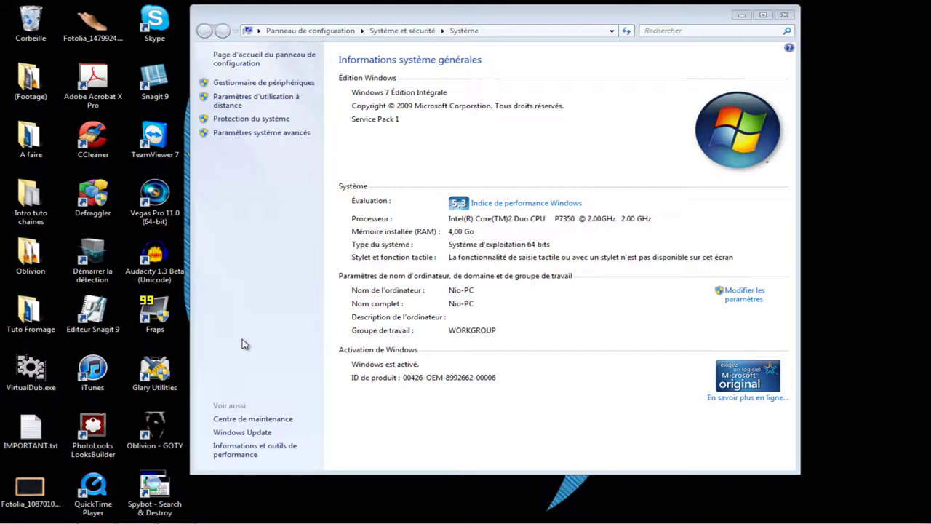
pyautogui.click(784, 15)
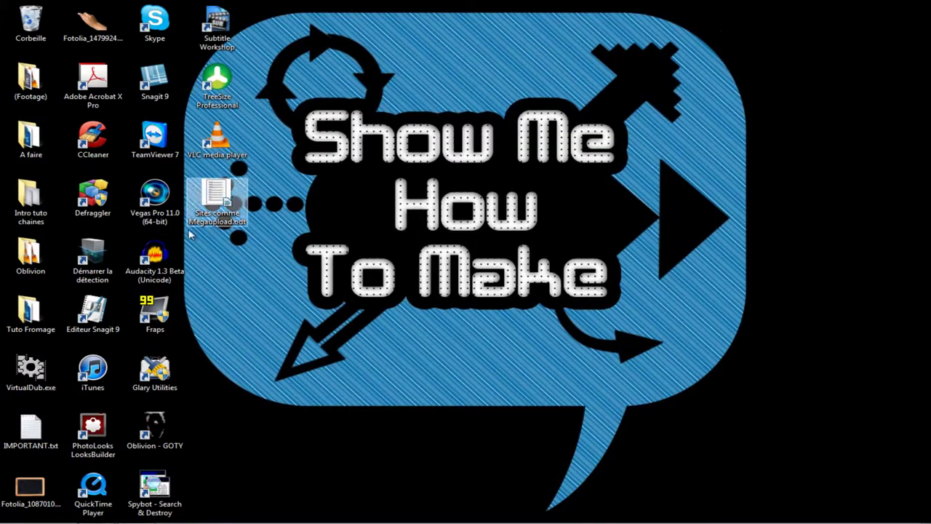
pyautogui.click(96, 513)
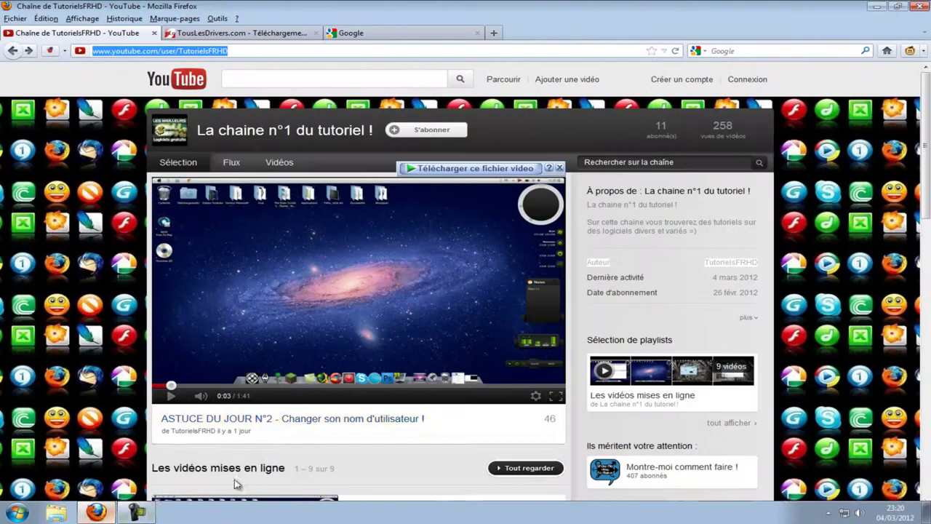
pyautogui.click(238, 35)
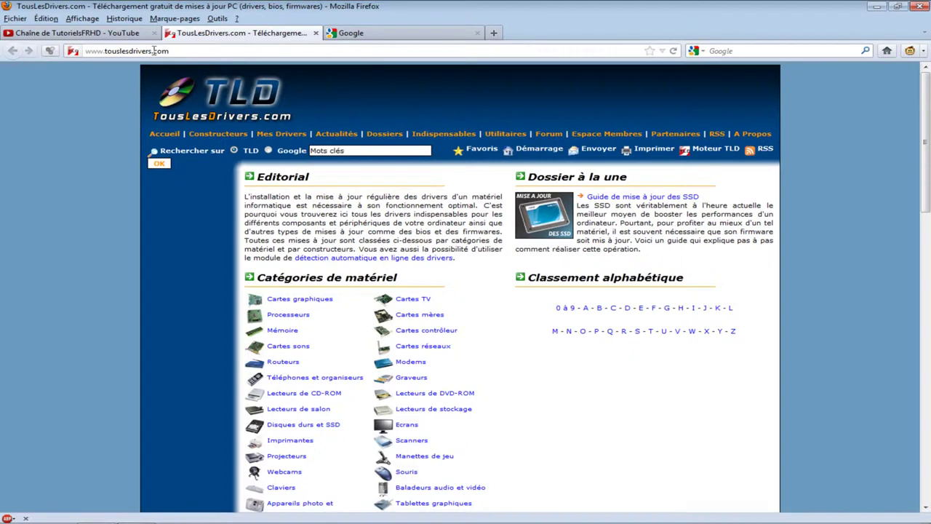
pyautogui.moveTo(198, 50); pyautogui.dragTo(83, 49)
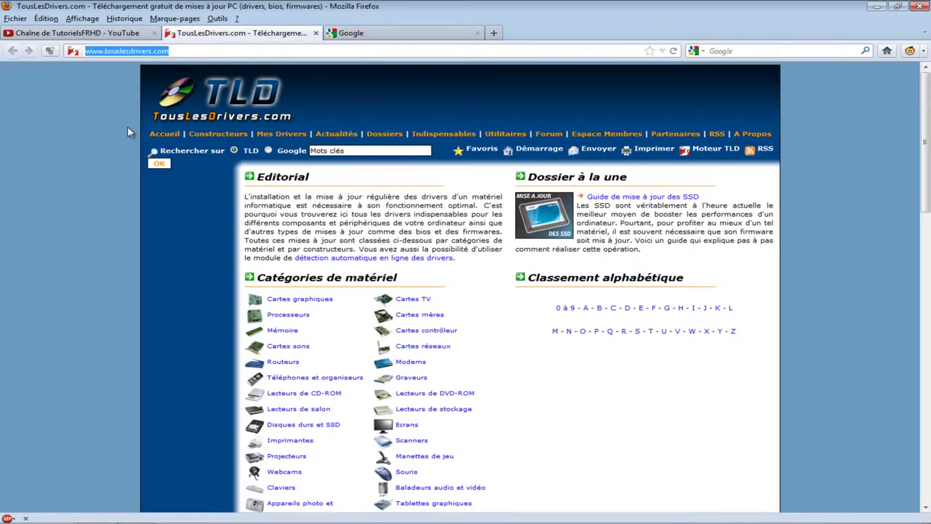